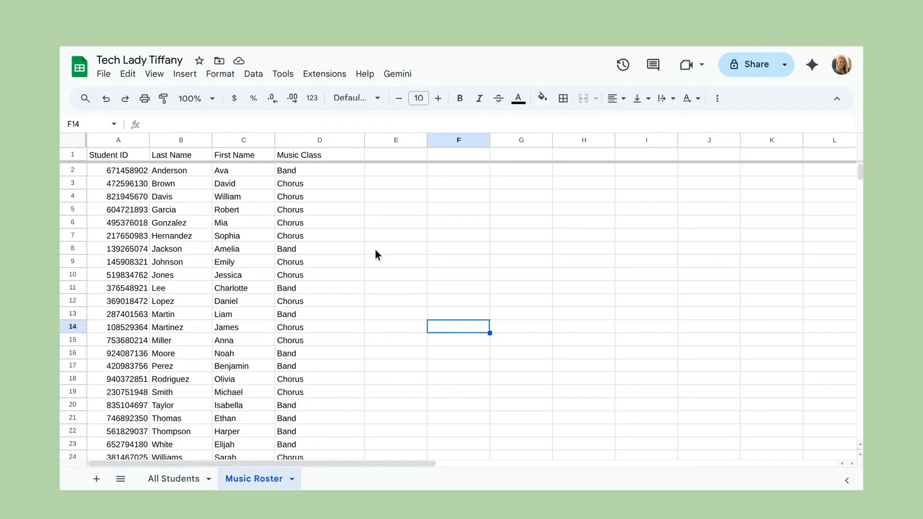
Create a filter across the entire Music Roster sheet.
{"action": "left_click", "coordinate": [74, 153]}
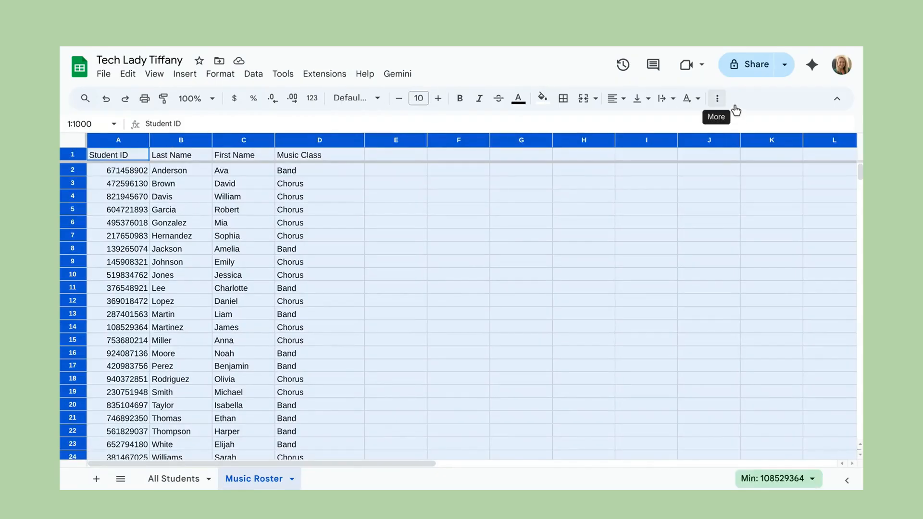
{"action": "left_click", "coordinate": [719, 100]}
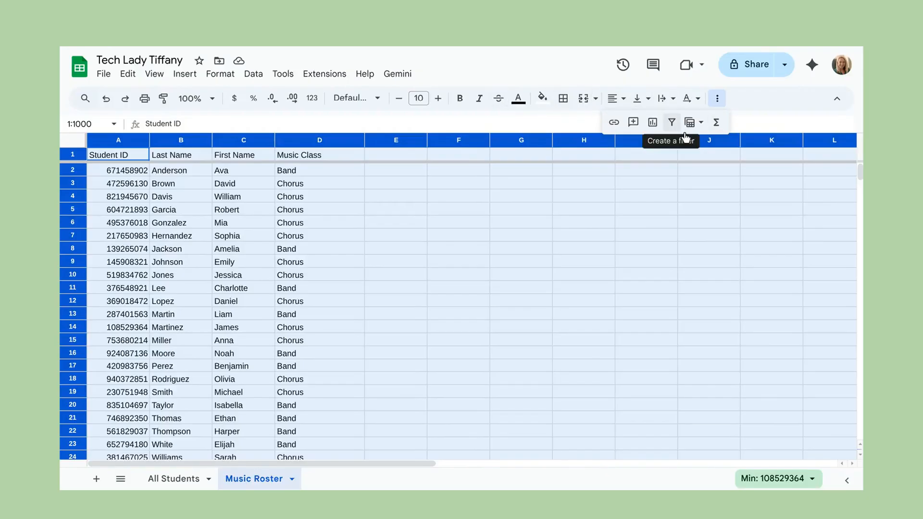
{"action": "left_click", "coordinate": [672, 123]}
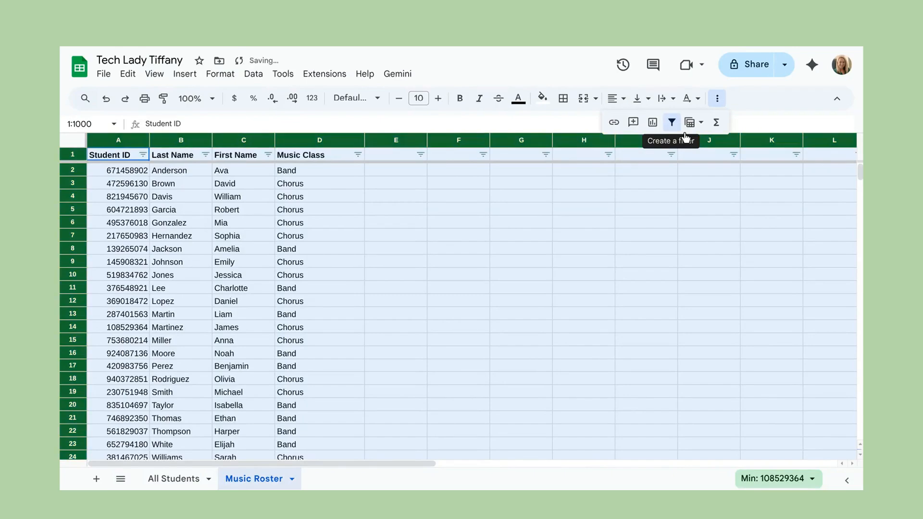
{"action": "left_click", "coordinate": [419, 276]}
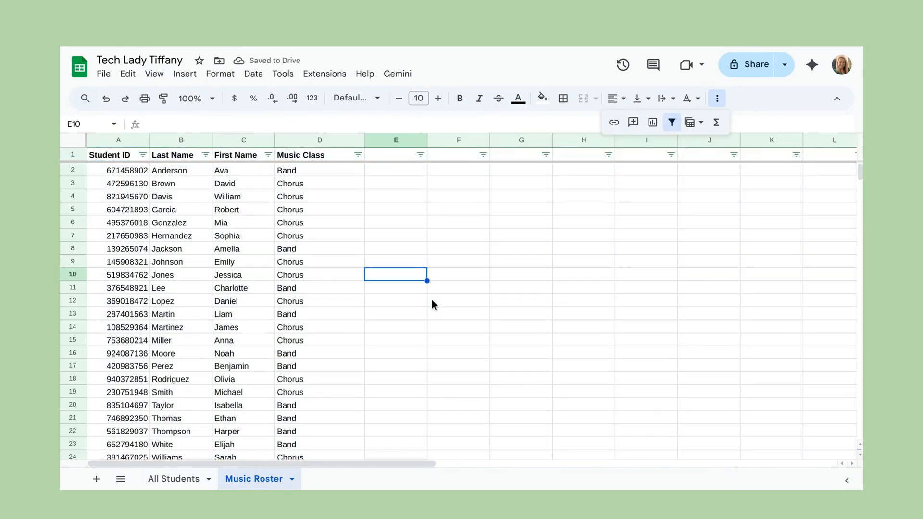
Filter the Music Class column by values so that only Chorus students are shown.
{"action": "left_click", "coordinate": [359, 155]}
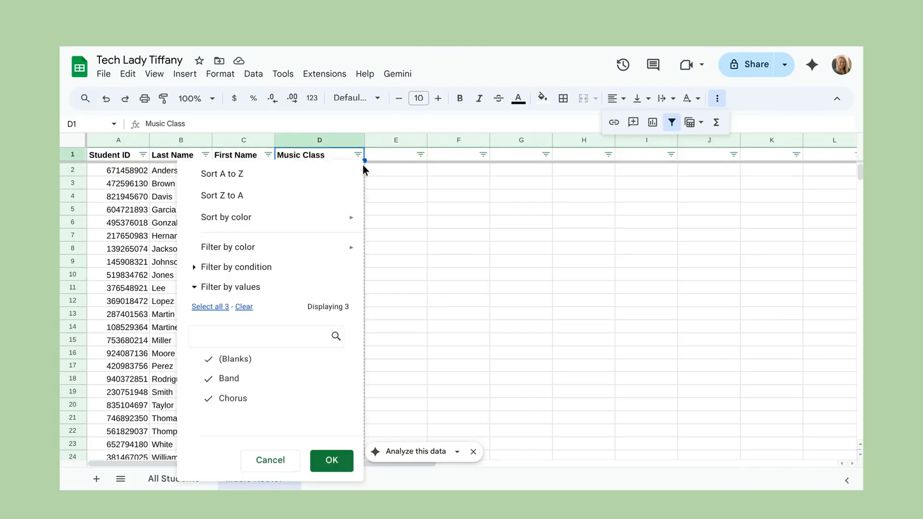
{"action": "left_click", "coordinate": [245, 385]}
{"action": "left_click", "coordinate": [342, 461]}
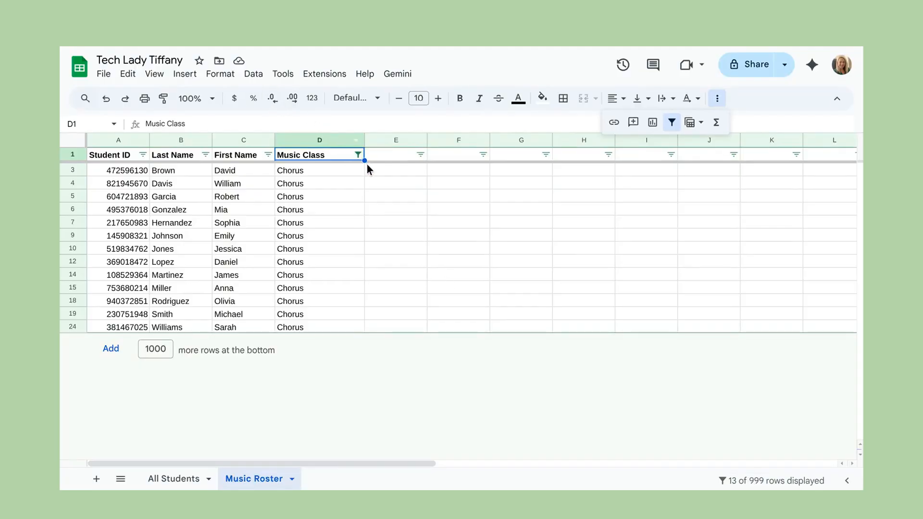
Switch the Music Class filter to show only Band, excluding Chorus and blanks.
{"action": "left_click", "coordinate": [358, 155]}
{"action": "left_click", "coordinate": [265, 360]}
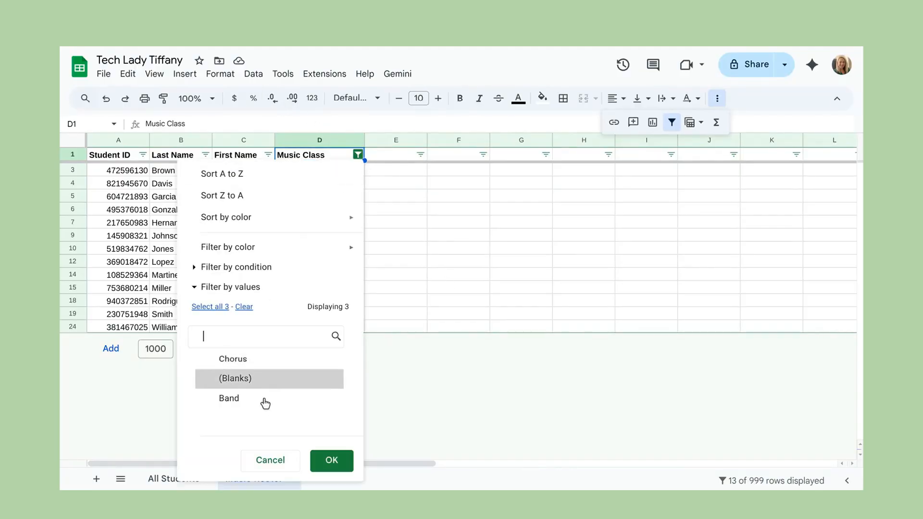
{"action": "left_click", "coordinate": [264, 398]}
{"action": "left_click", "coordinate": [319, 464]}
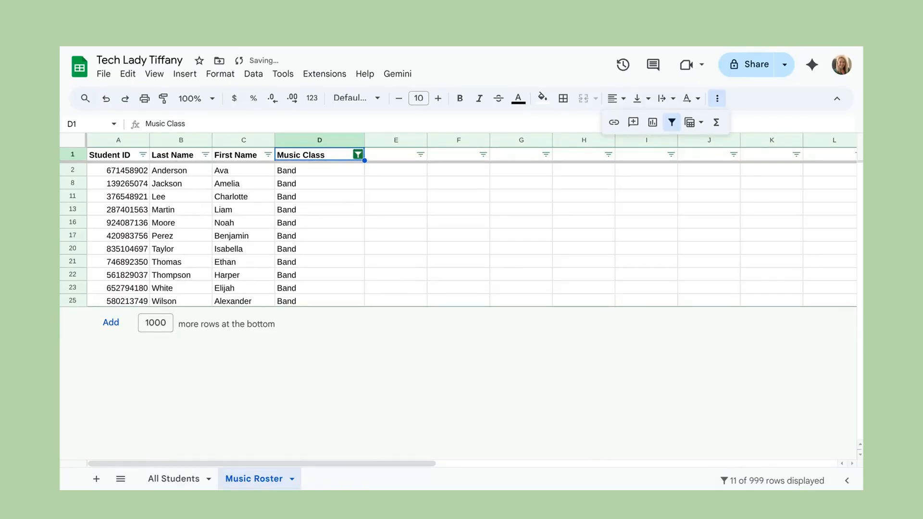
Reset the Music Class filter to include all values so that every student is shown again.
{"action": "left_click", "coordinate": [358, 155]}
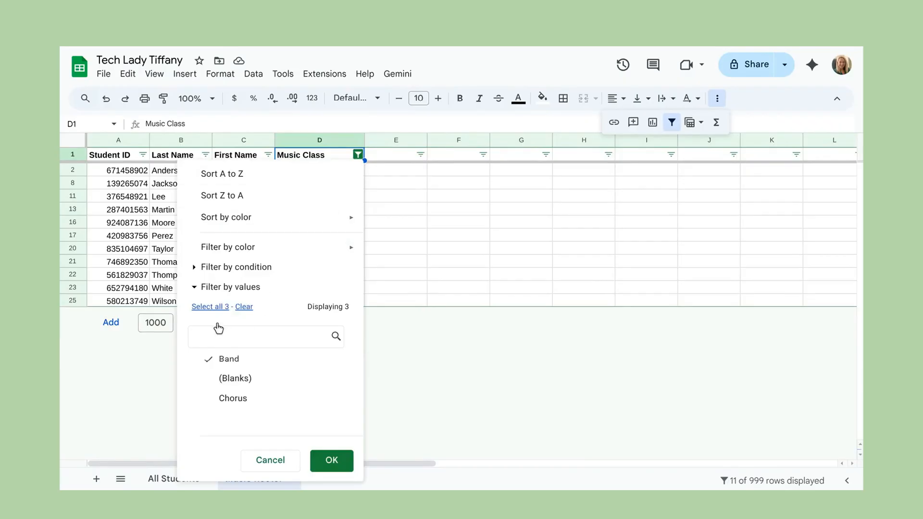
{"action": "left_click", "coordinate": [210, 306]}
{"action": "left_click", "coordinate": [332, 461]}
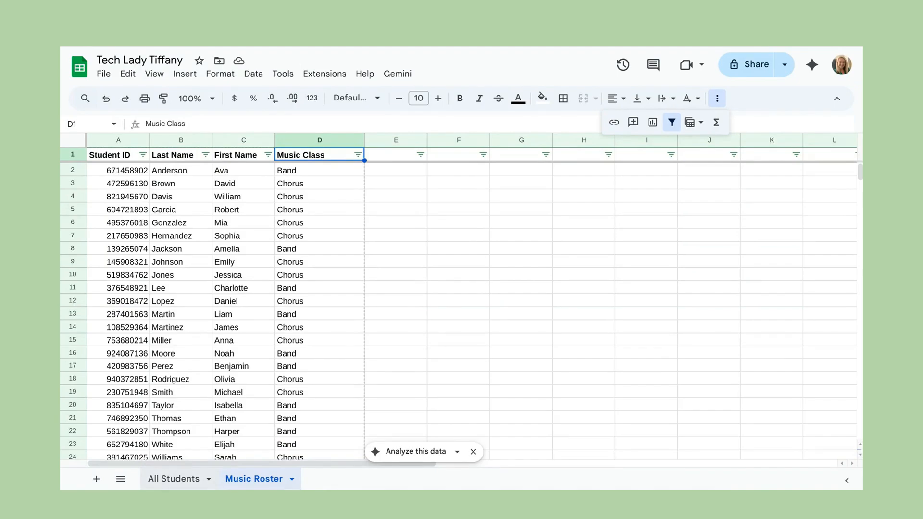
Switch to the All Students sheet and try to create a filter across the entire sheet.
{"action": "left_click", "coordinate": [174, 478]}
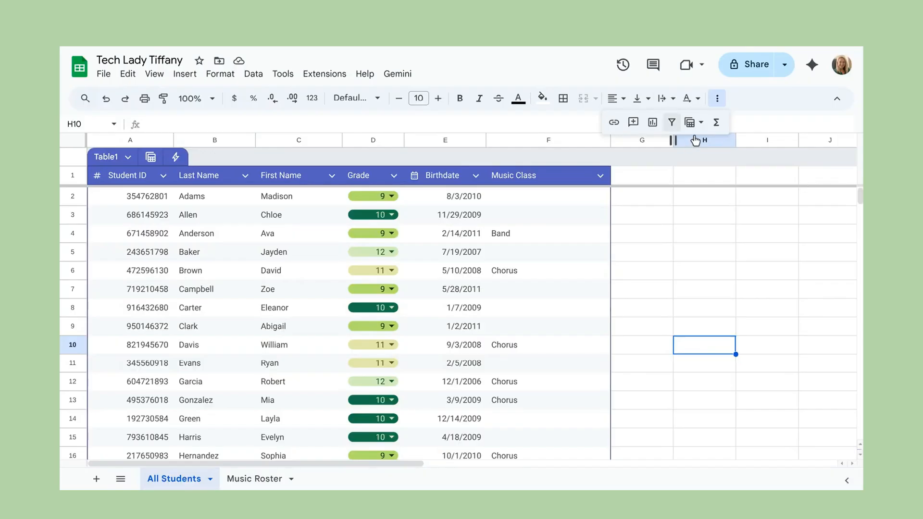
{"action": "left_click", "coordinate": [76, 153]}
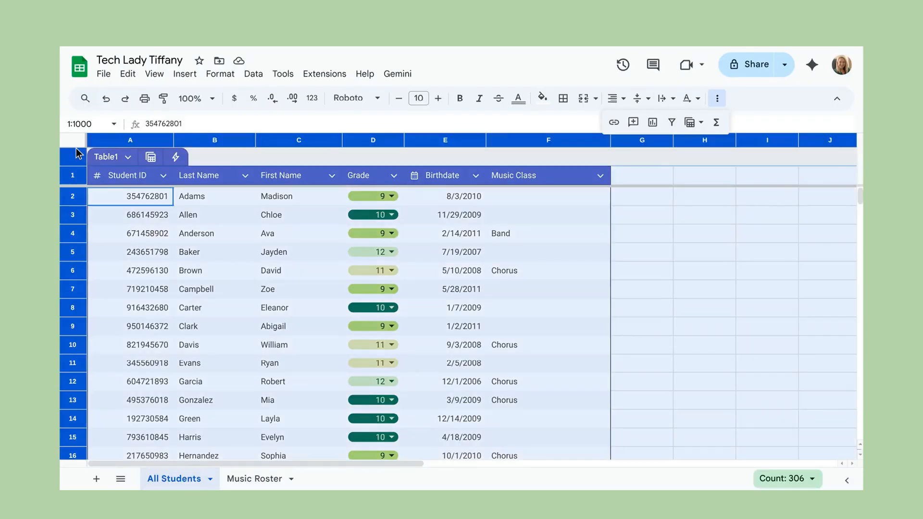
{"action": "left_click", "coordinate": [671, 122]}
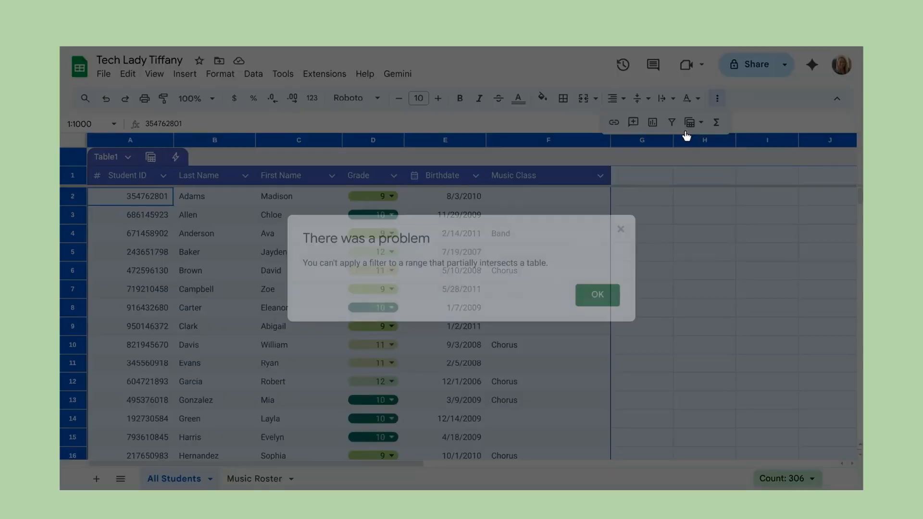
{"action": "left_click", "coordinate": [610, 302]}
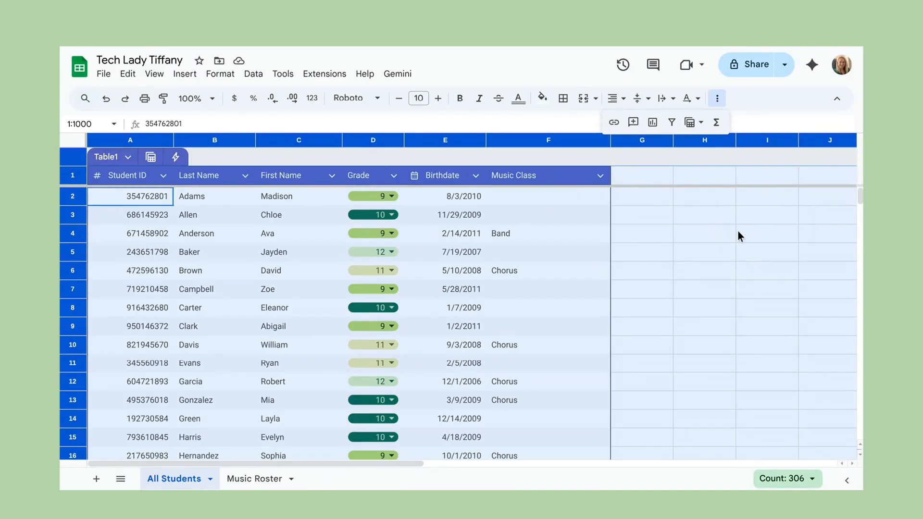
{"action": "left_click", "coordinate": [695, 289]}
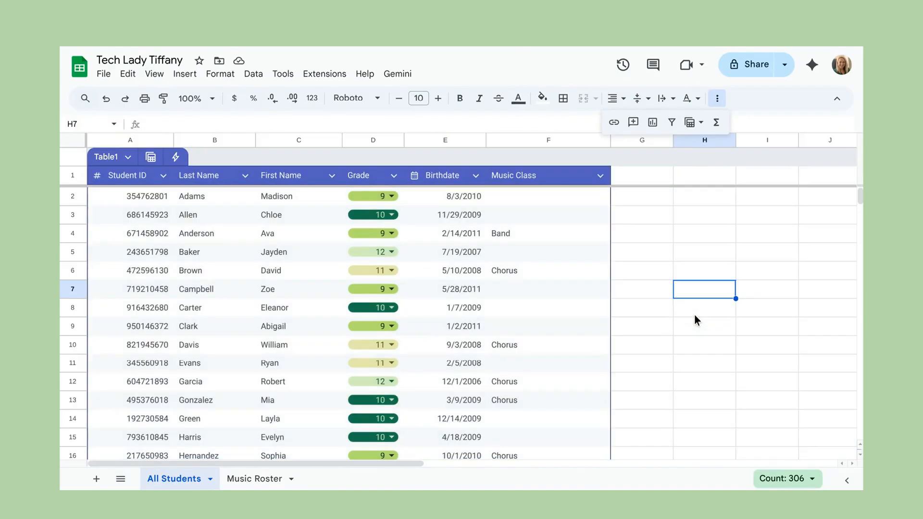
Create a filter on the student table range A1:F51 only, and undo it.
{"action": "left_click_drag", "start_coordinate": [114, 182], "coordinate": [457, 345]}
{"action": "left_click_drag", "start_coordinate": [504, 427], "coordinate": [530, 246]}
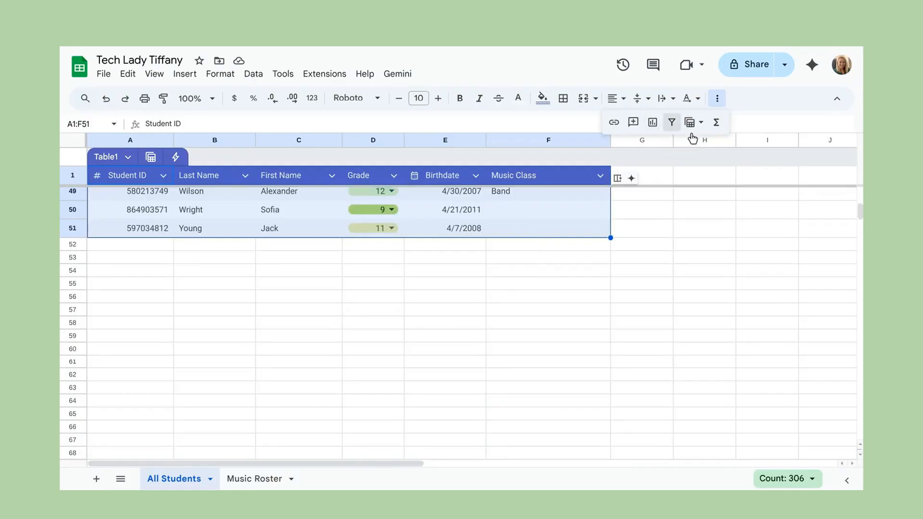
{"action": "left_click", "coordinate": [692, 136]}
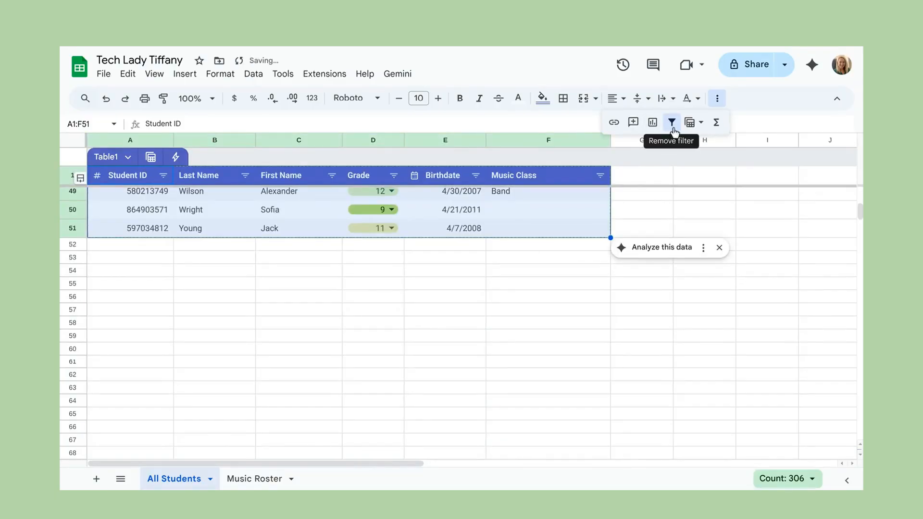
{"action": "left_click", "coordinate": [106, 99]}
Create a filter view on Table1 and filter the Grade column to show only grade 10.
{"action": "scroll", "coordinate": [489, 315], "scroll_direction": "up", "scroll_amount": 15}
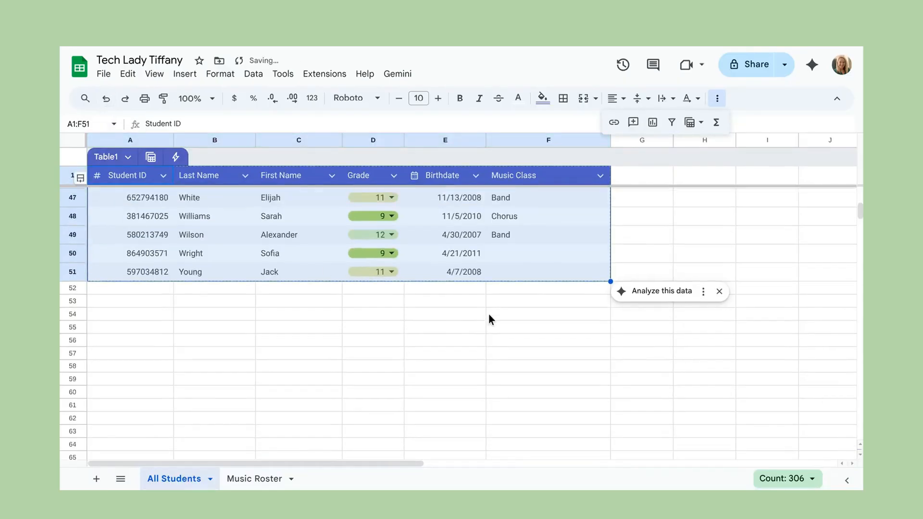
{"action": "scroll", "coordinate": [489, 320], "scroll_direction": "up", "scroll_amount": 1}
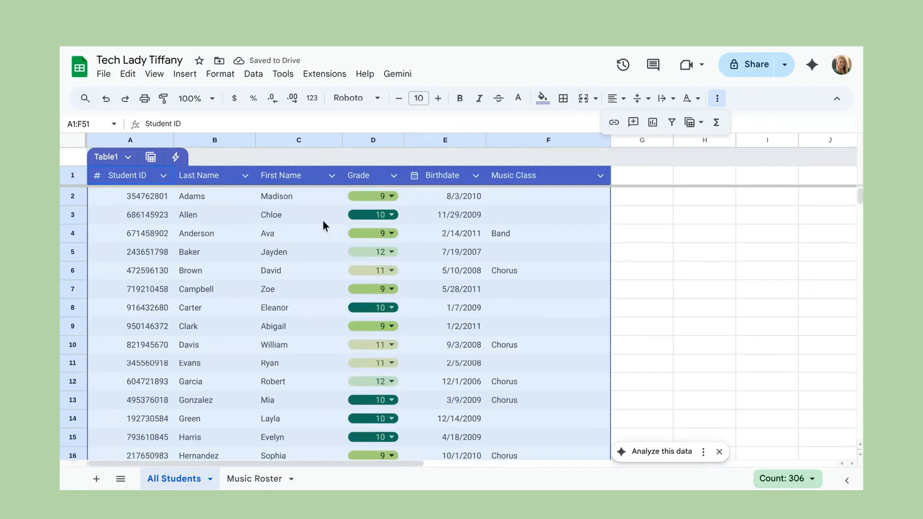
{"action": "left_click", "coordinate": [153, 176]}
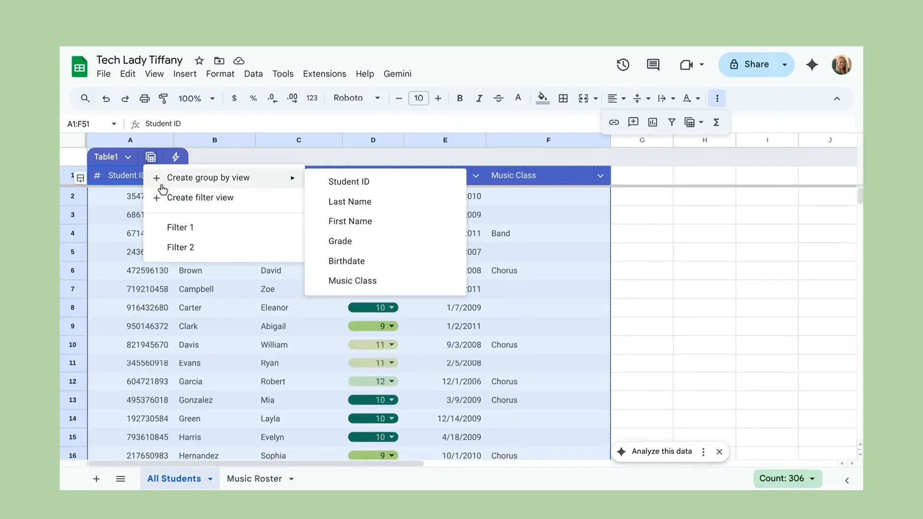
{"action": "left_click", "coordinate": [174, 198]}
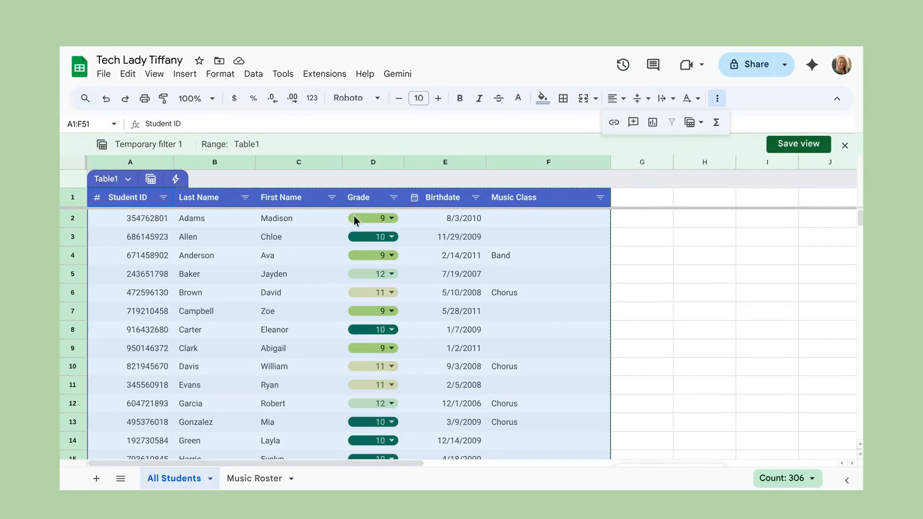
{"action": "left_click", "coordinate": [400, 211]}
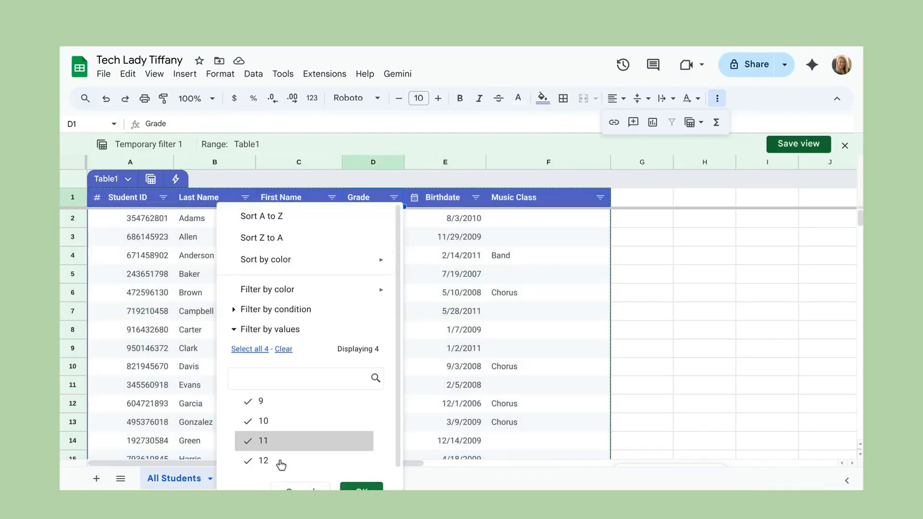
{"action": "left_click", "coordinate": [270, 407]}
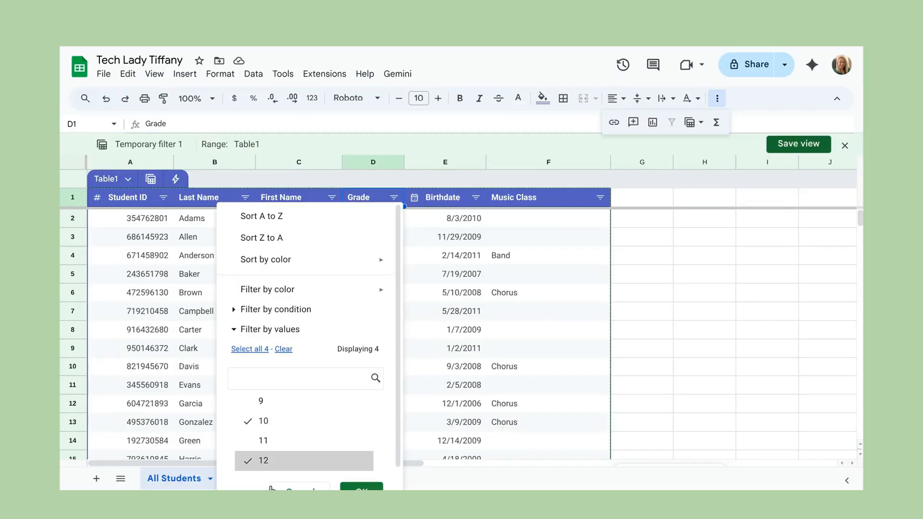
{"action": "left_click", "coordinate": [268, 464]}
{"action": "left_click", "coordinate": [361, 487]}
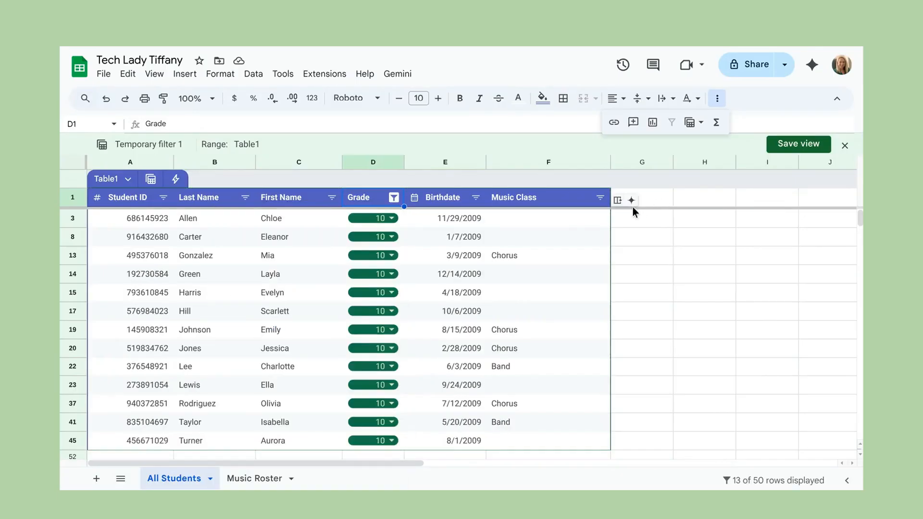
Filter the Music Class column in this filter view to Chorus only, excluding Band and blanks.
{"action": "left_click", "coordinate": [601, 199]}
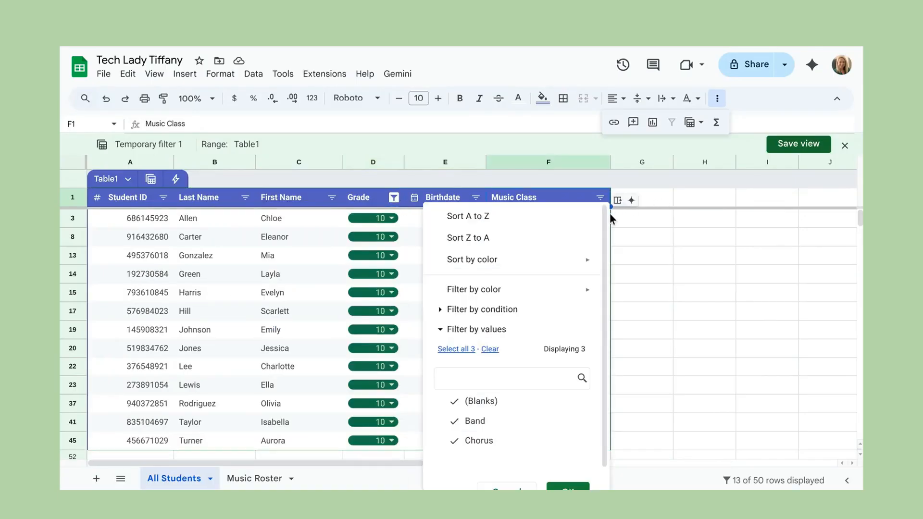
{"action": "left_click", "coordinate": [487, 430]}
{"action": "scroll", "coordinate": [512, 409], "scroll_direction": "down", "scroll_amount": 1}
{"action": "left_click", "coordinate": [567, 486]}
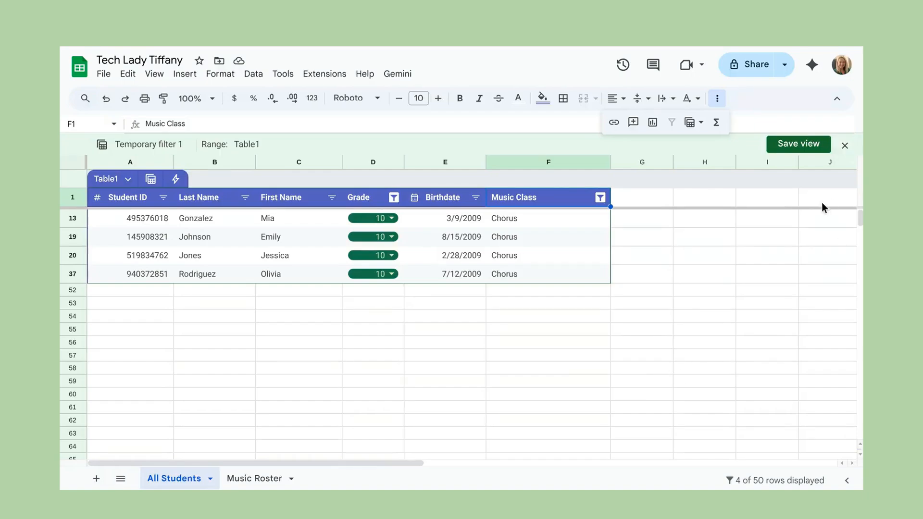
Save the filter view under the name "10th chorus" and close it.
{"action": "left_click", "coordinate": [815, 156]}
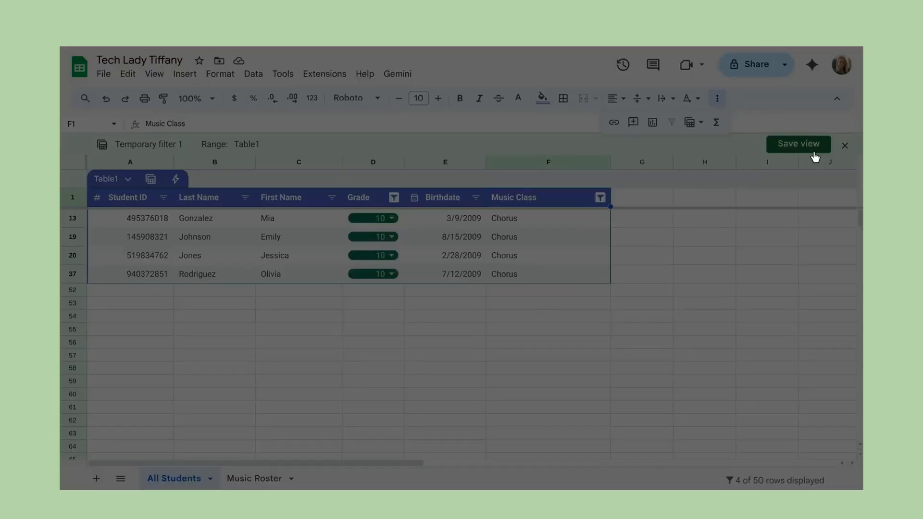
{"action": "type", "text": "10th chorus"}
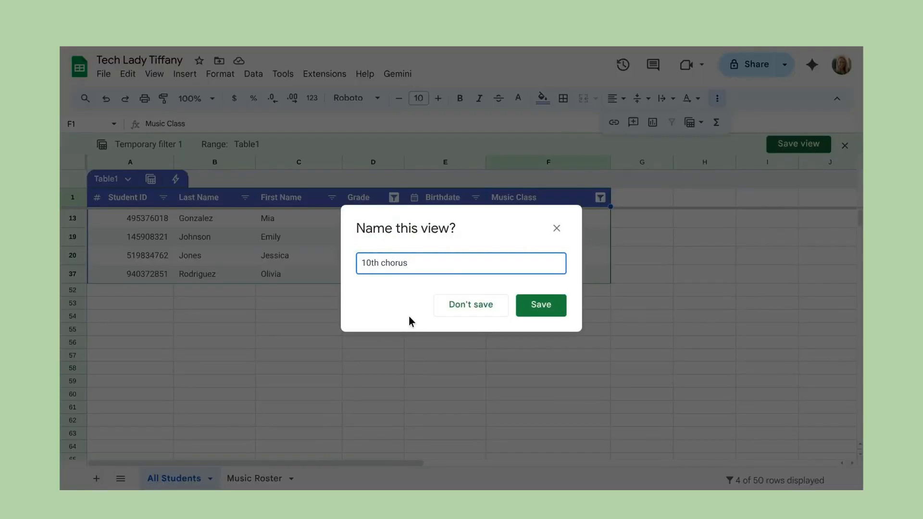
{"action": "left_click", "coordinate": [549, 312]}
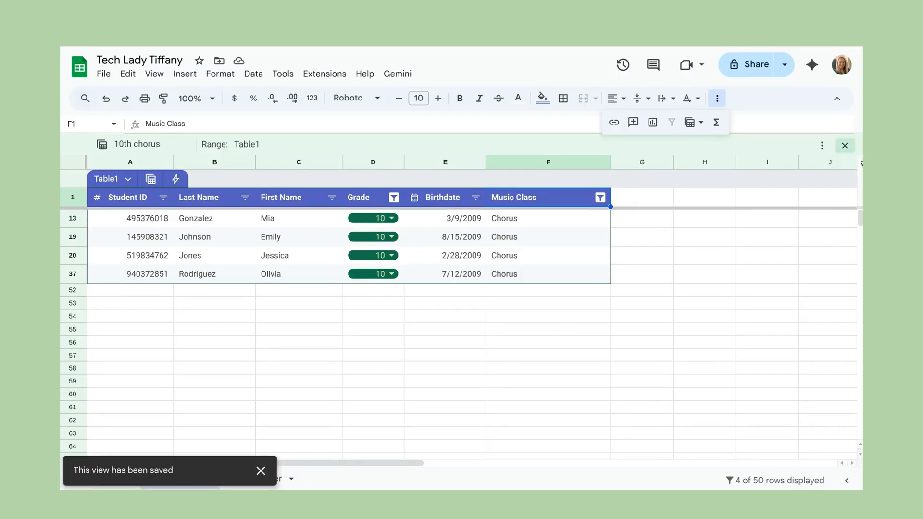
{"action": "left_click", "coordinate": [845, 146]}
Reopen the saved "10th chorus" view of Table1 to check it, and close it again.
{"action": "left_click", "coordinate": [151, 157]}
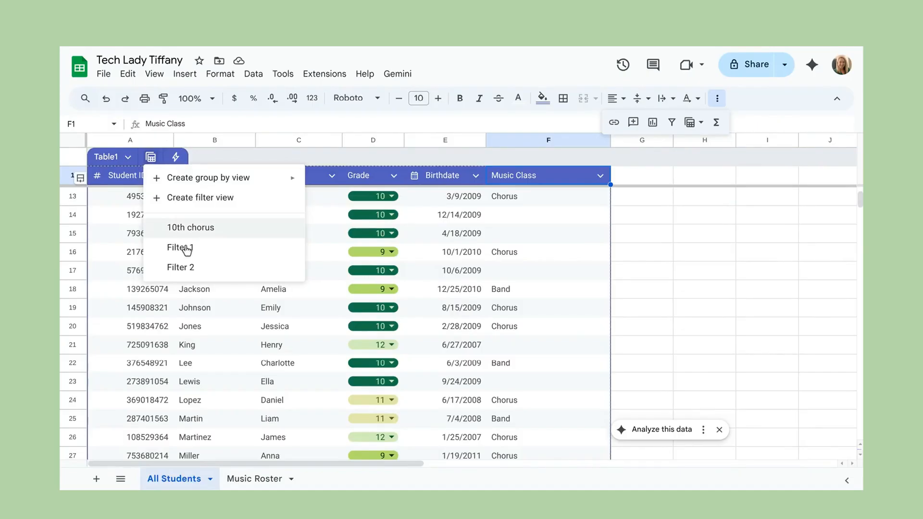
{"action": "left_click", "coordinate": [188, 234]}
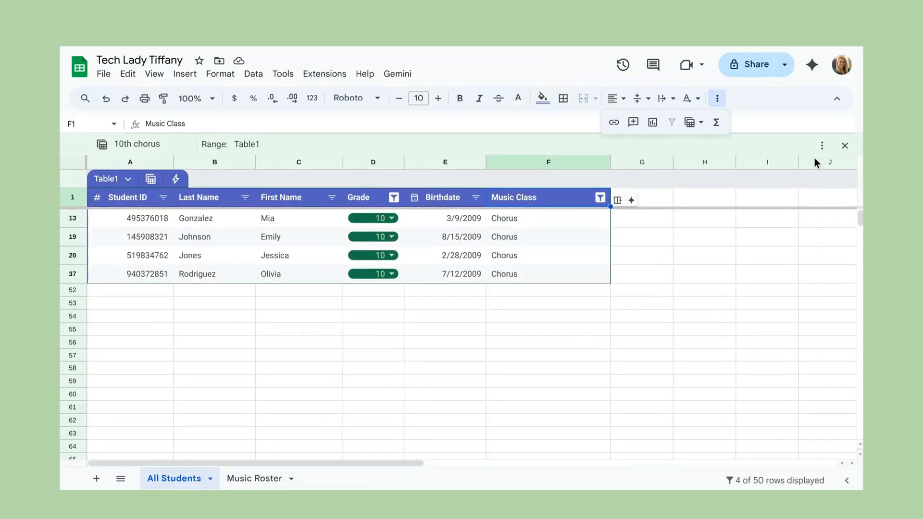
{"action": "left_click", "coordinate": [845, 145]}
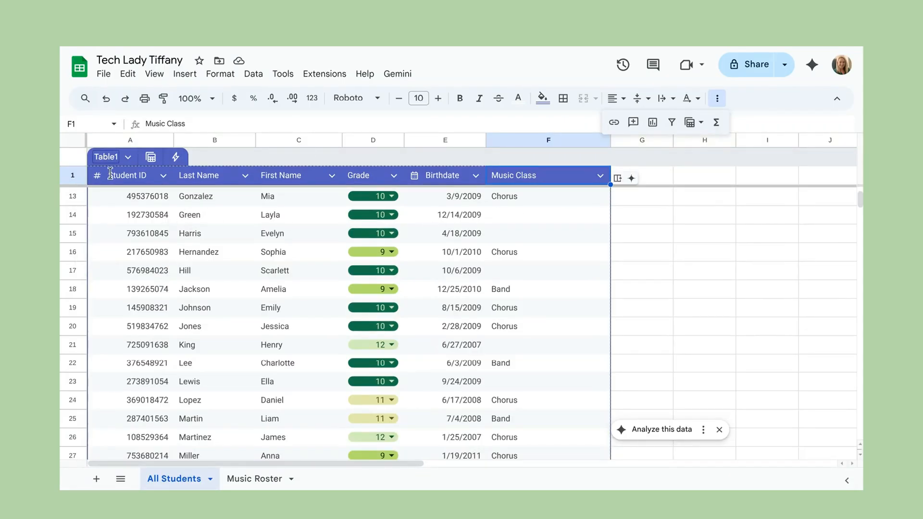
Create another filter view on Table1 and filter the Music Class column to blanks only, excluding Band and Chorus.
{"action": "left_click", "coordinate": [151, 178]}
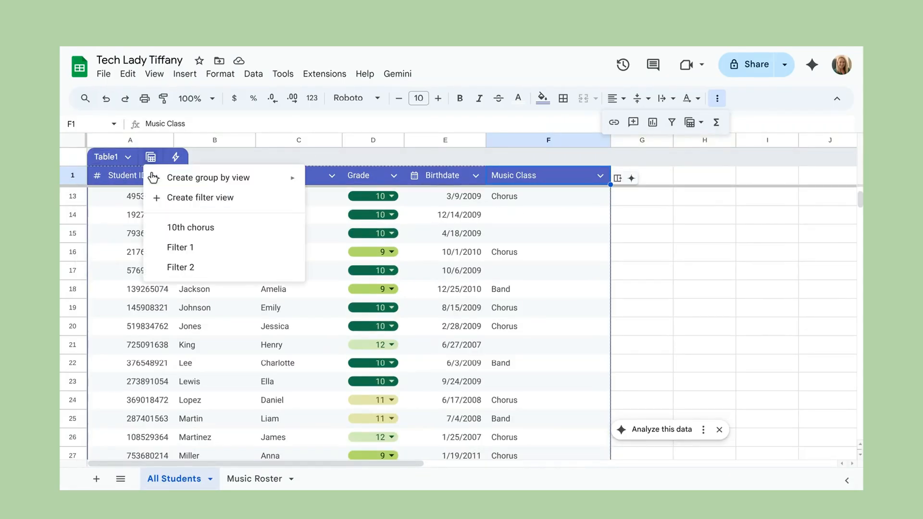
{"action": "left_click", "coordinate": [221, 202]}
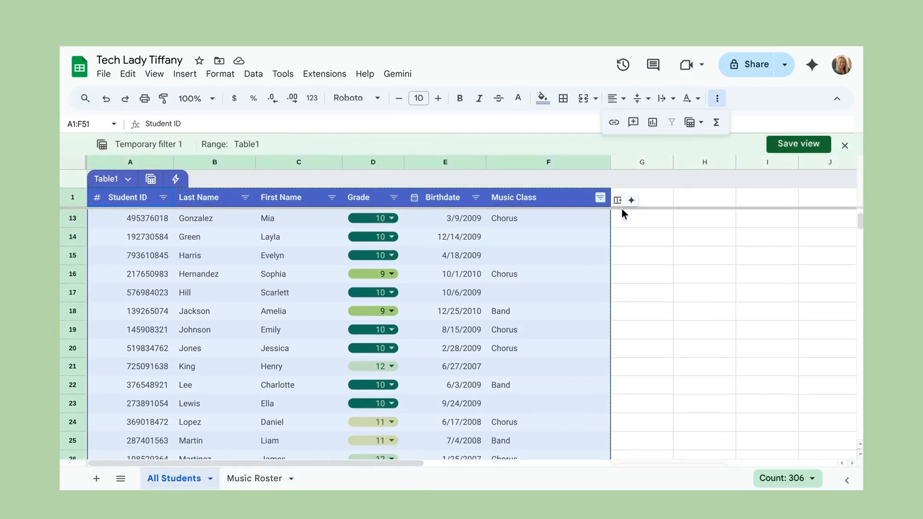
{"action": "left_click", "coordinate": [600, 197]}
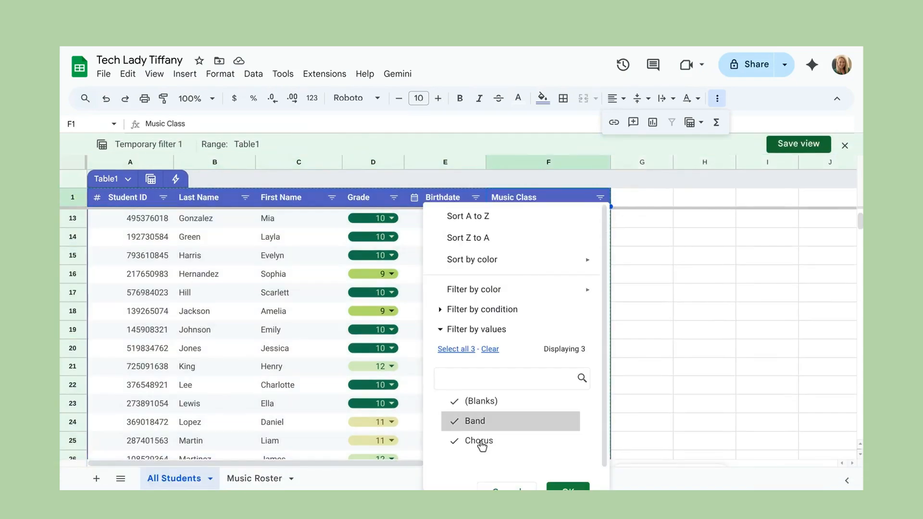
{"action": "left_click", "coordinate": [481, 424]}
{"action": "left_click", "coordinate": [484, 444]}
{"action": "left_click", "coordinate": [568, 487]}
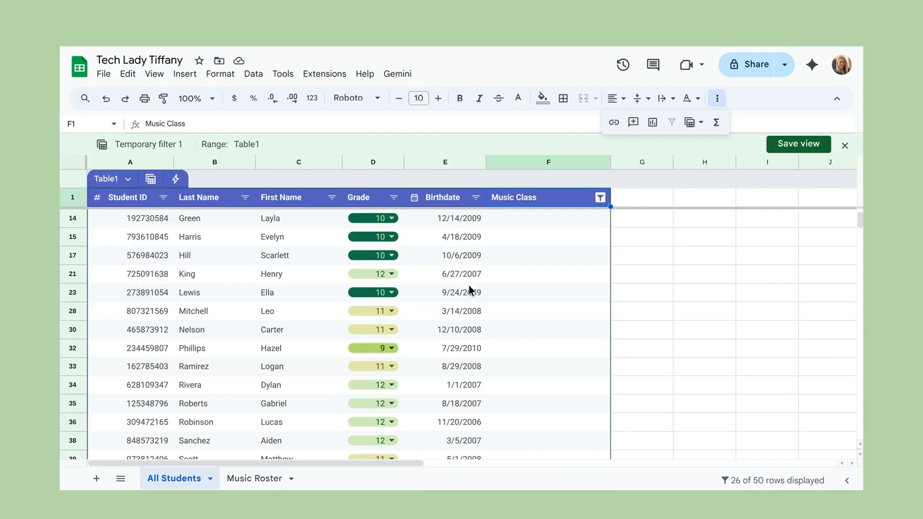
{"action": "scroll", "coordinate": [507, 346], "scroll_direction": "down", "scroll_amount": 5}
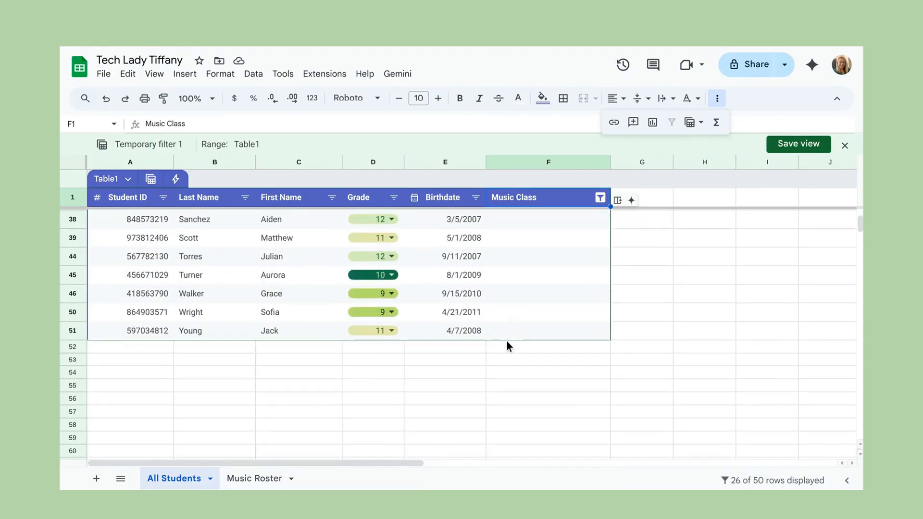
{"action": "scroll", "coordinate": [508, 345], "scroll_direction": "up", "scroll_amount": 8}
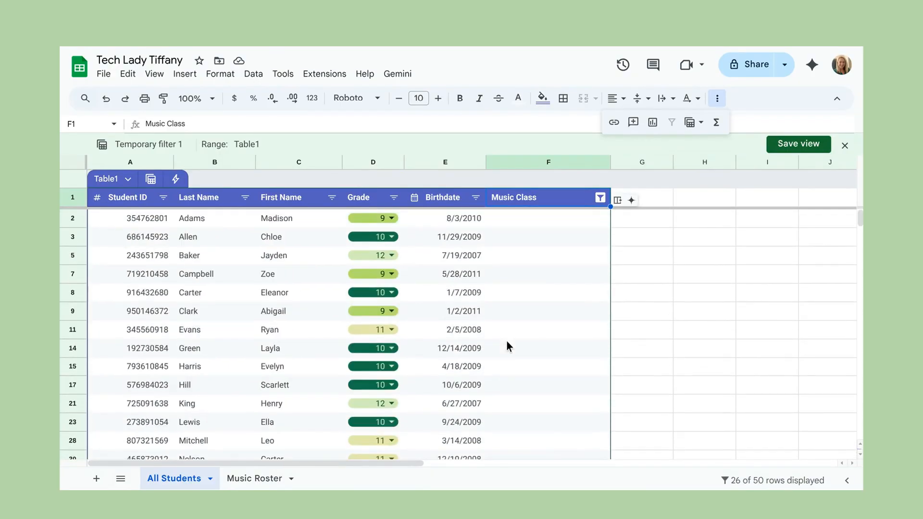
Save the filter view under the name "No Music" and close it.
{"action": "left_click", "coordinate": [828, 152]}
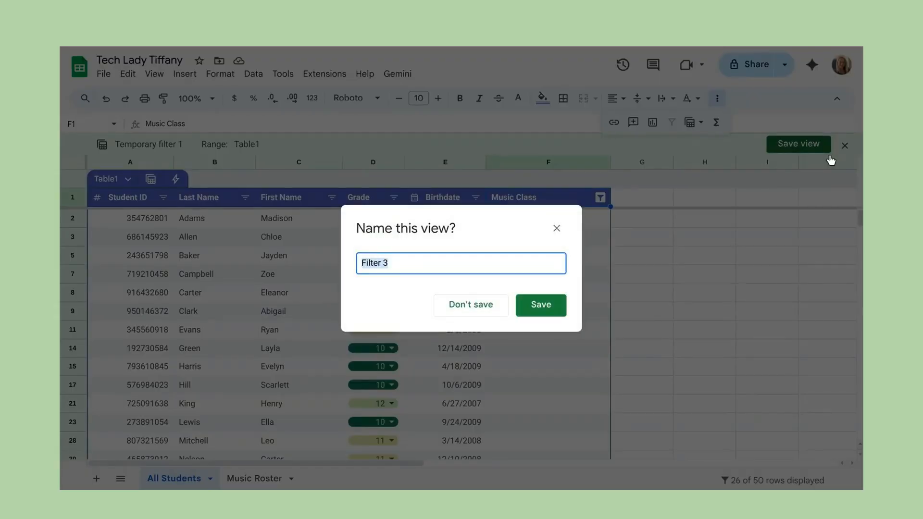
{"action": "type", "text": "No Music"}
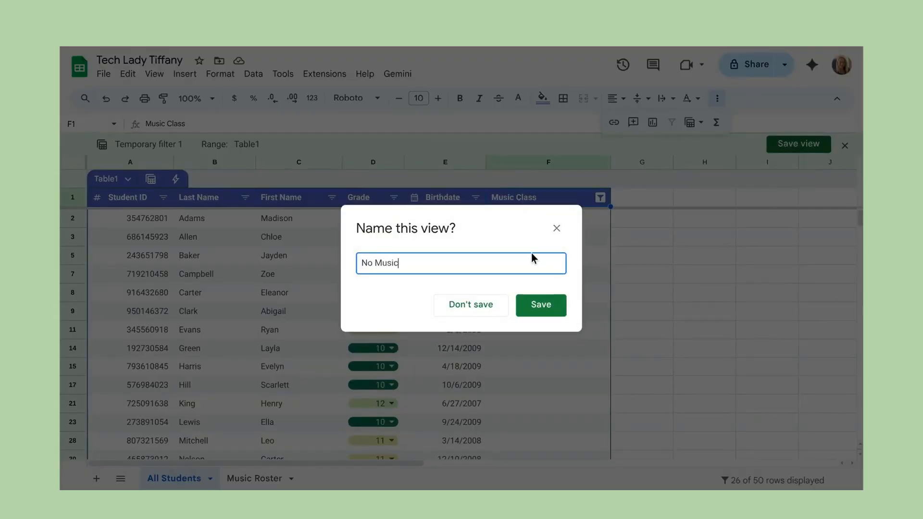
{"action": "left_click", "coordinate": [560, 322]}
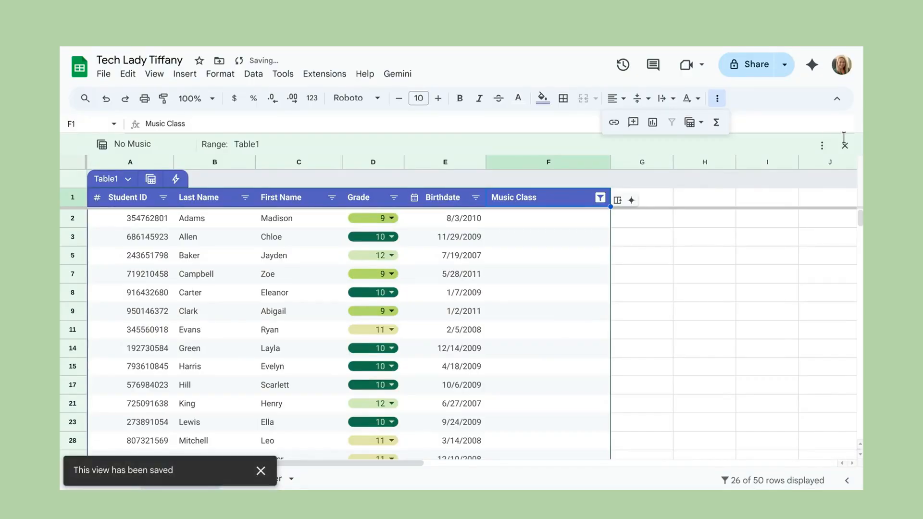
{"action": "left_click", "coordinate": [845, 146]}
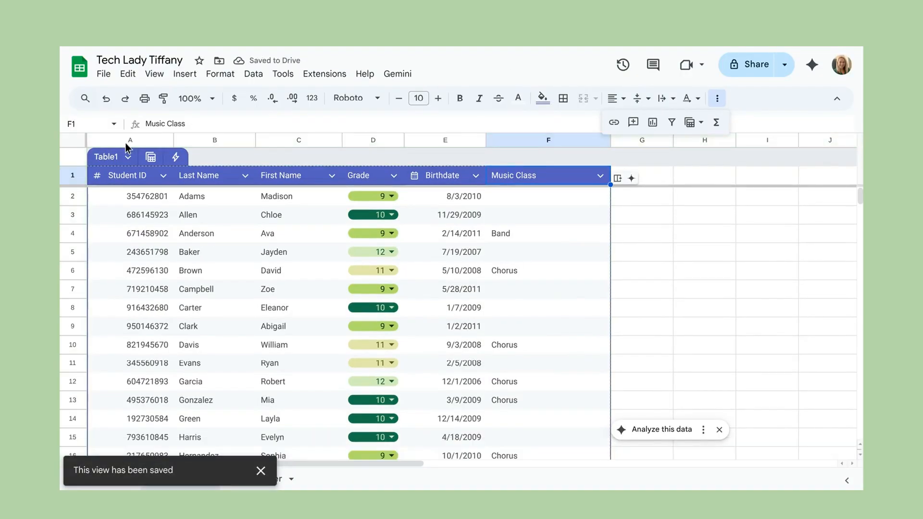
Reopen the saved "No Music" view of Table1 to check it, and close it again.
{"action": "left_click", "coordinate": [150, 159]}
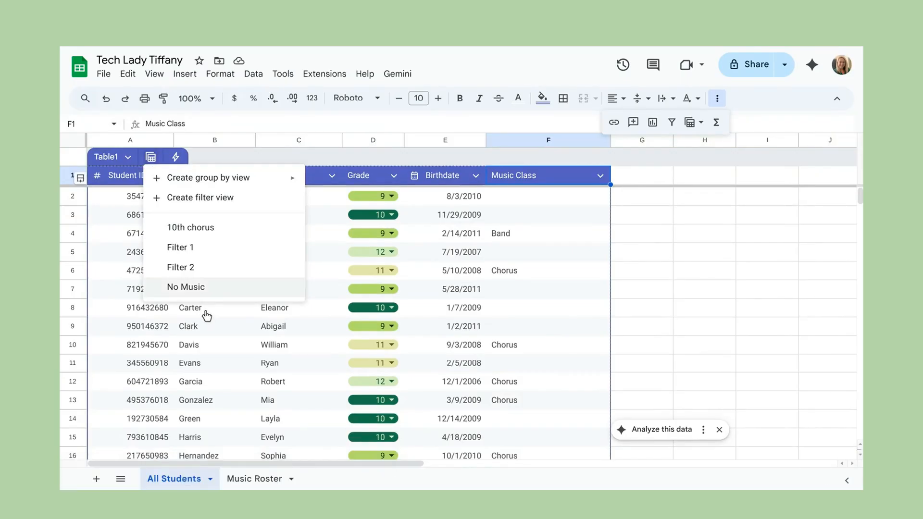
{"action": "left_click", "coordinate": [205, 289]}
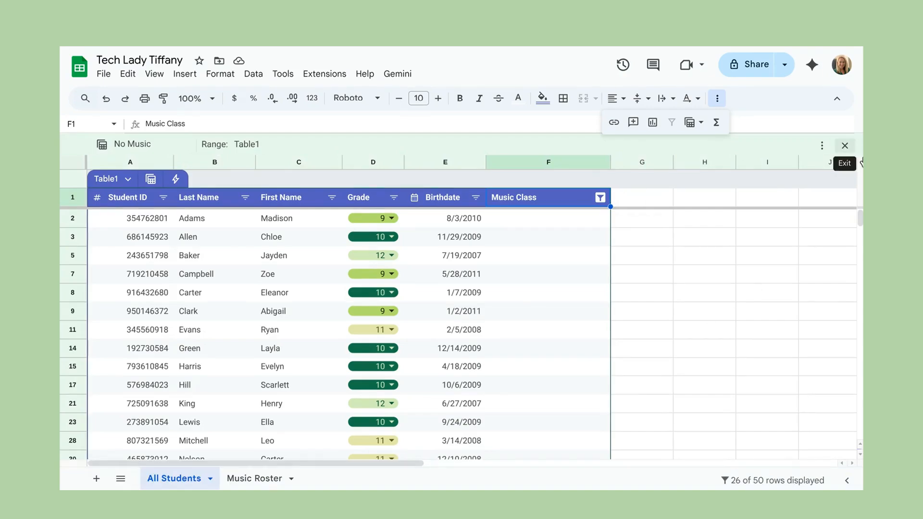
{"action": "left_click", "coordinate": [846, 145]}
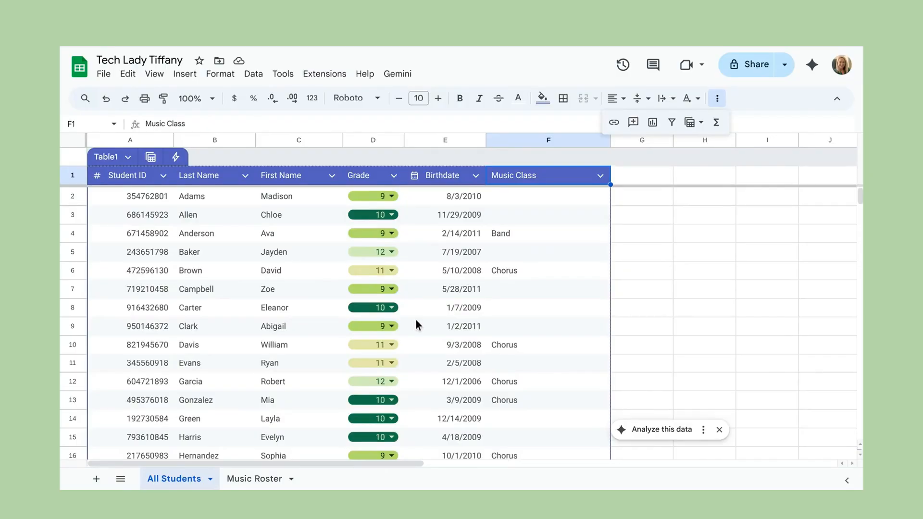
Revert Table1 on the All Students sheet to unformatted data.
{"action": "left_click", "coordinate": [127, 157]}
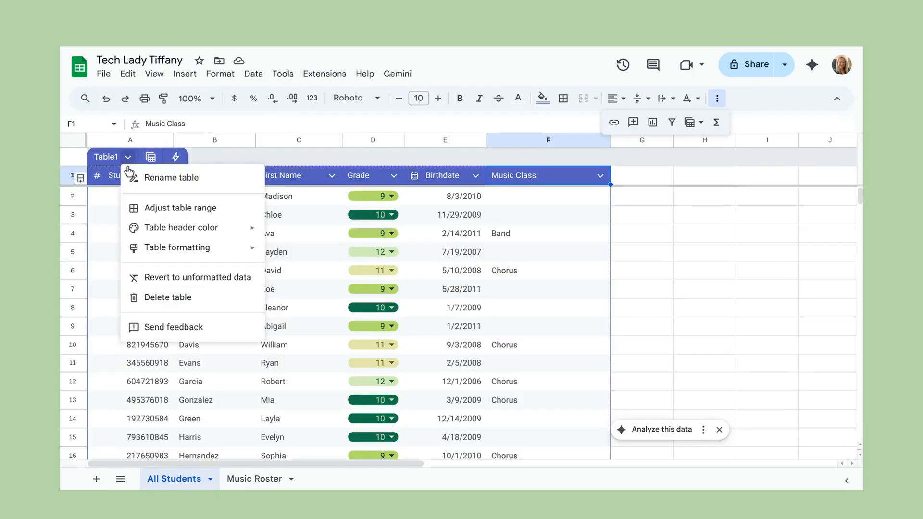
{"action": "left_click", "coordinate": [180, 298]}
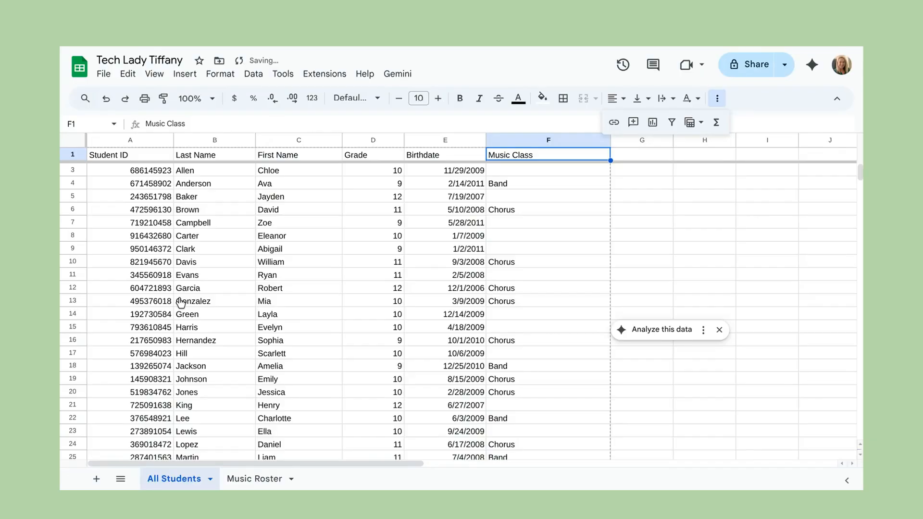